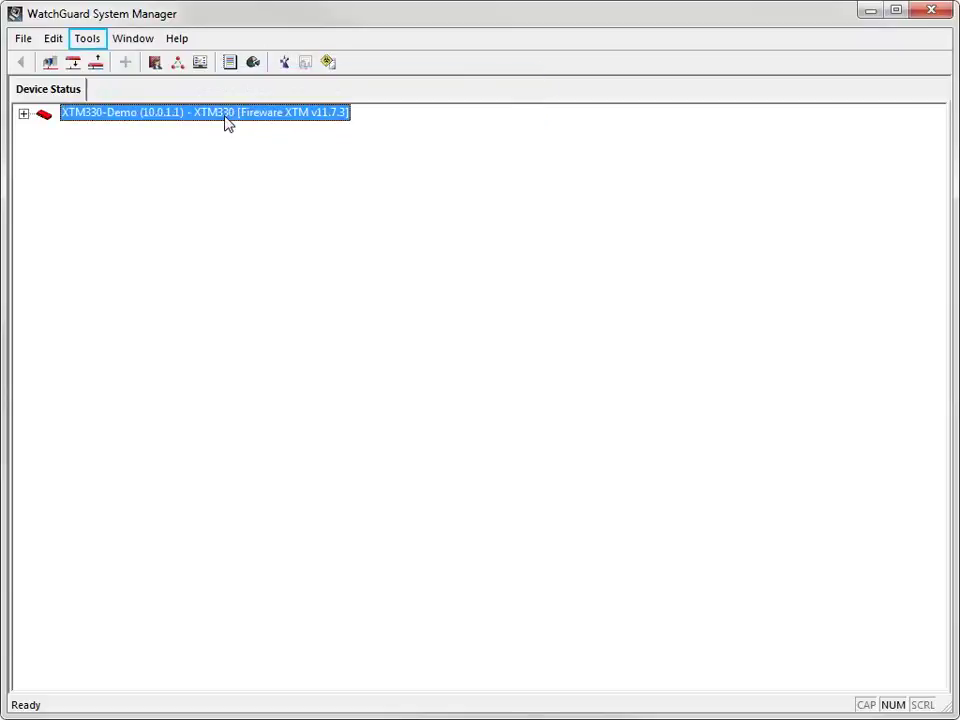
# Open XTM330-Demo in Policy Manager and start the FireCluster Setup Wizard past its welcome page.
pyautogui.click(88, 40)
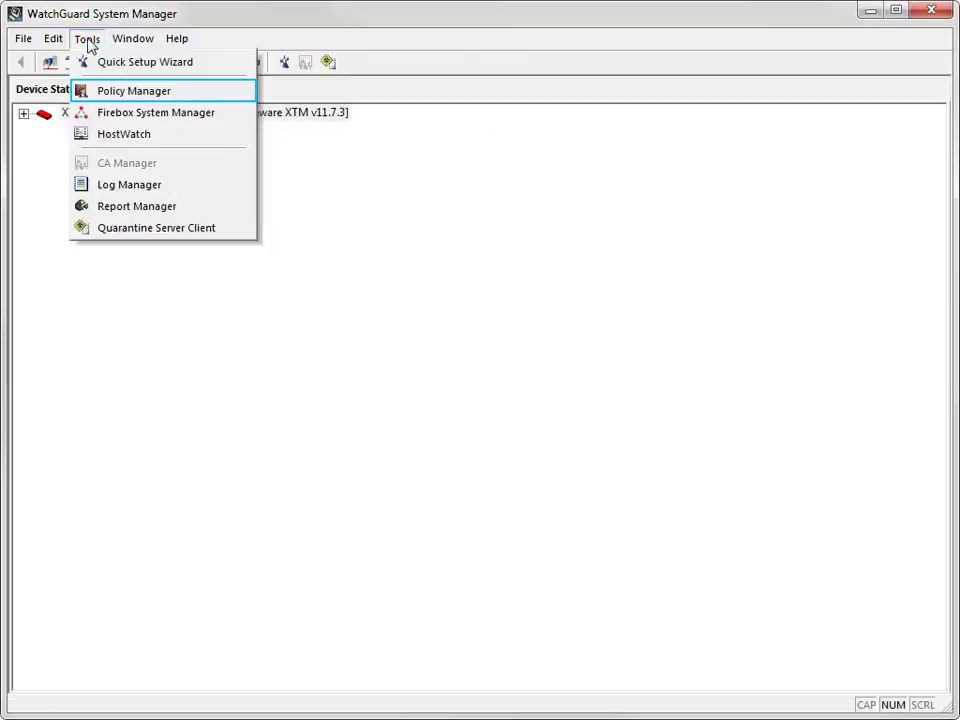
pyautogui.click(82, 90)
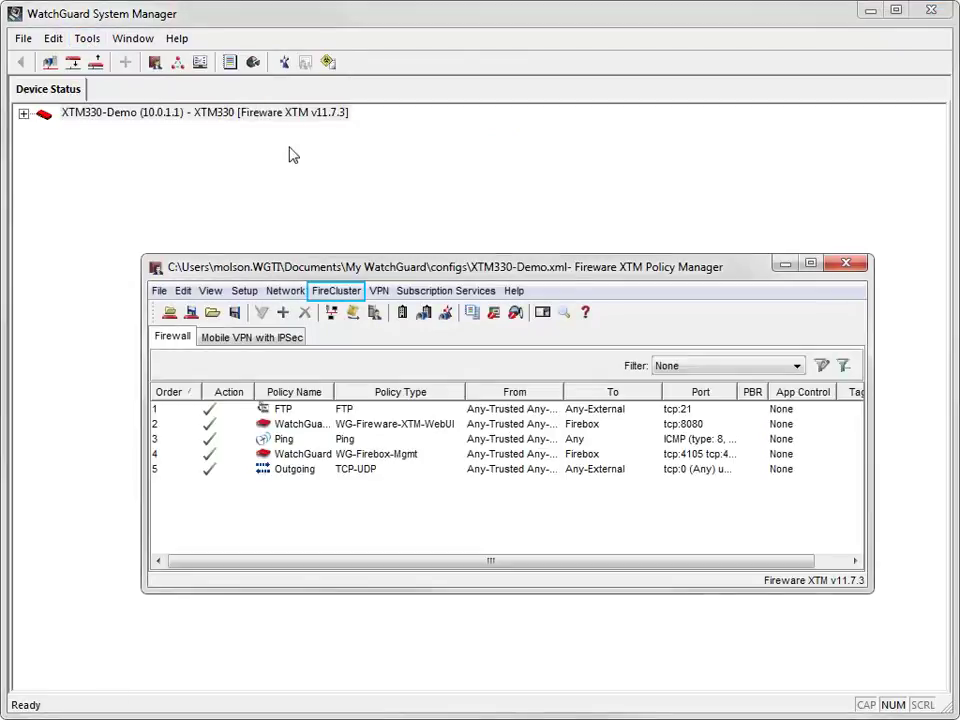
pyautogui.click(337, 290)
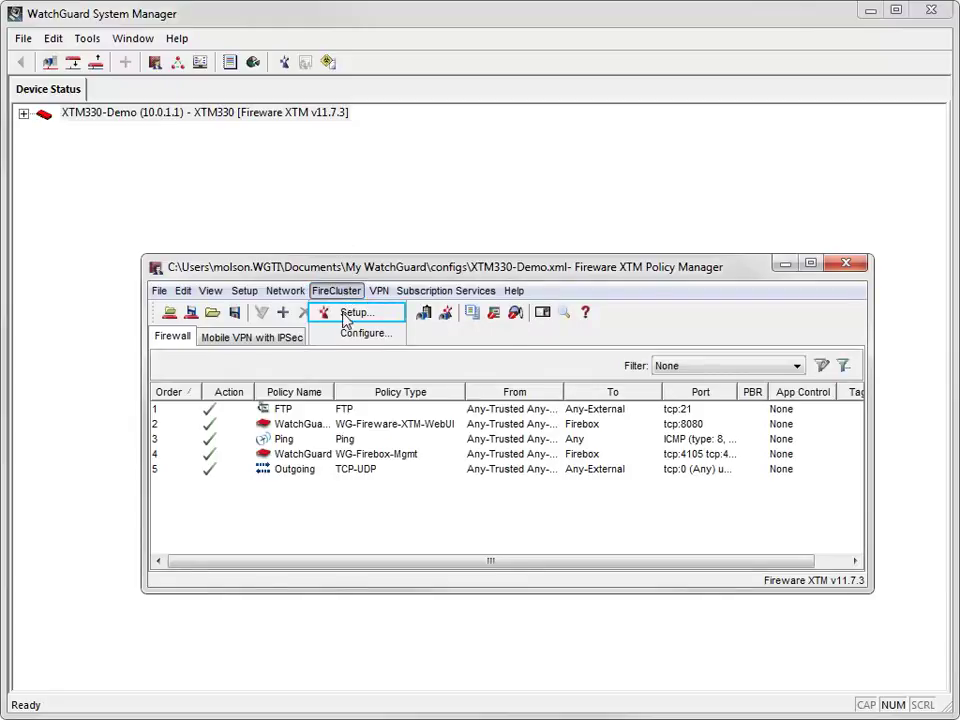
pyautogui.click(344, 320)
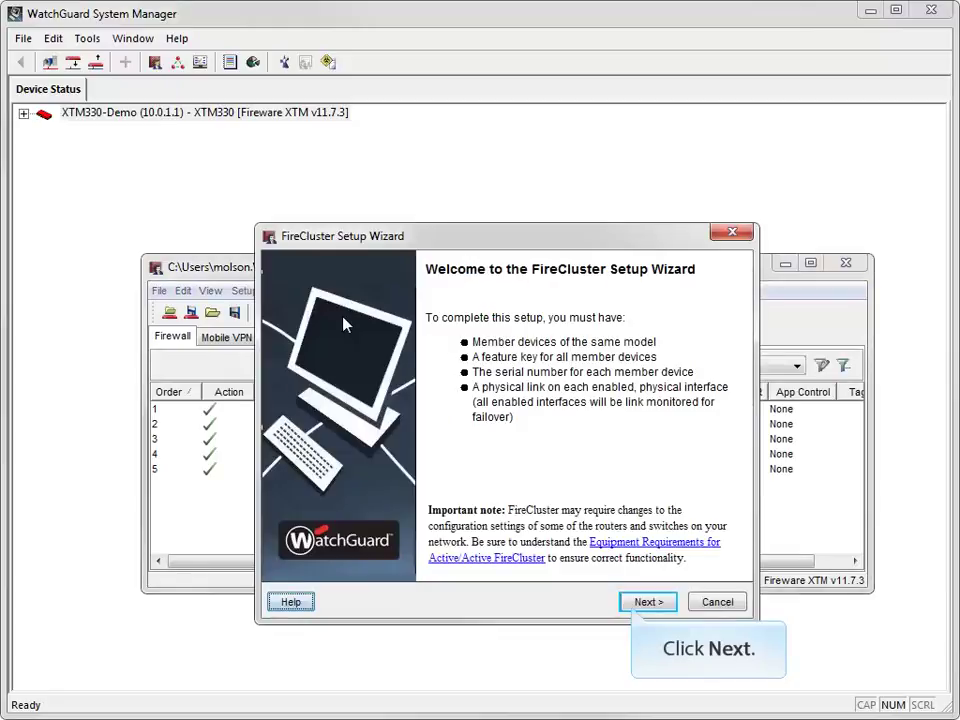
pyautogui.click(636, 606)
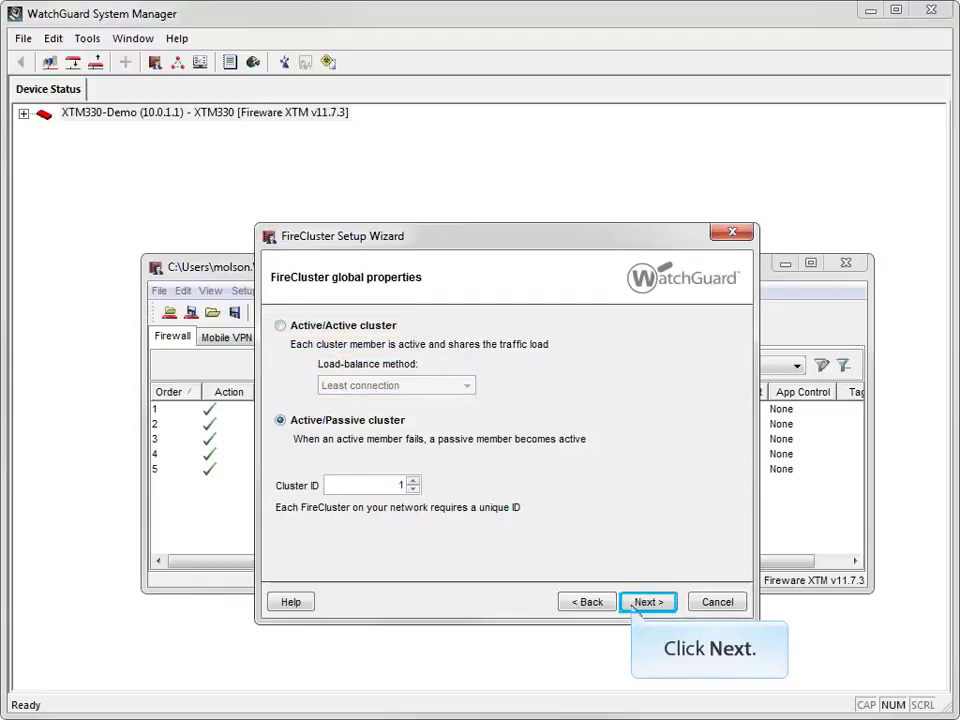
# Accept the Active/Passive cluster type with Cluster ID 1.
pyautogui.click(634, 603)
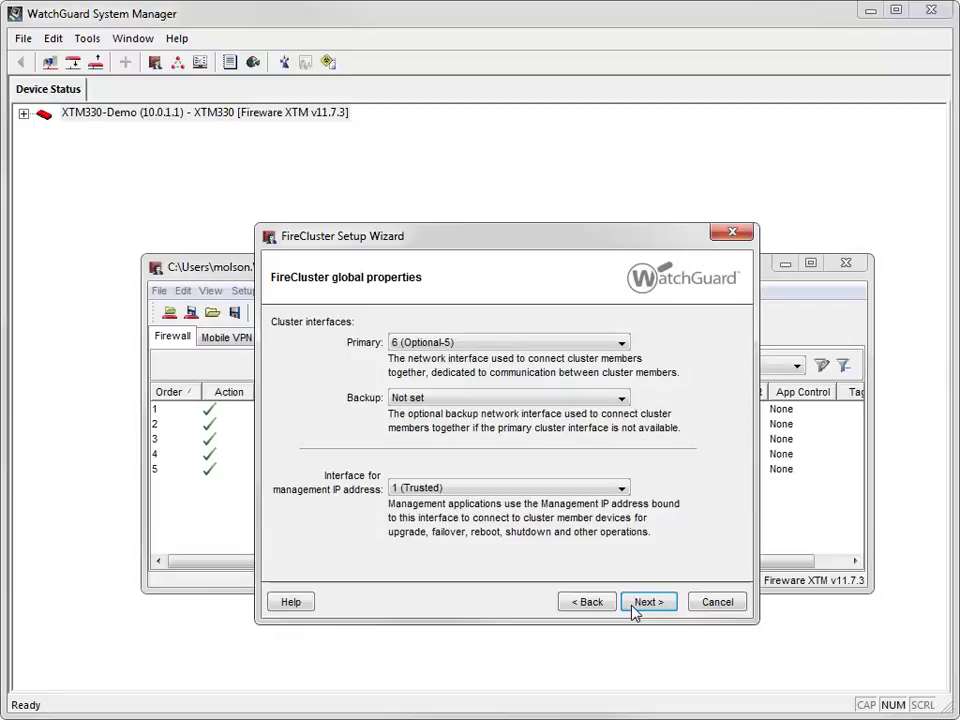
# Choose 5 (Optional-4) as the backup cluster interface and confirm the interfaces.
pyautogui.click(621, 399)
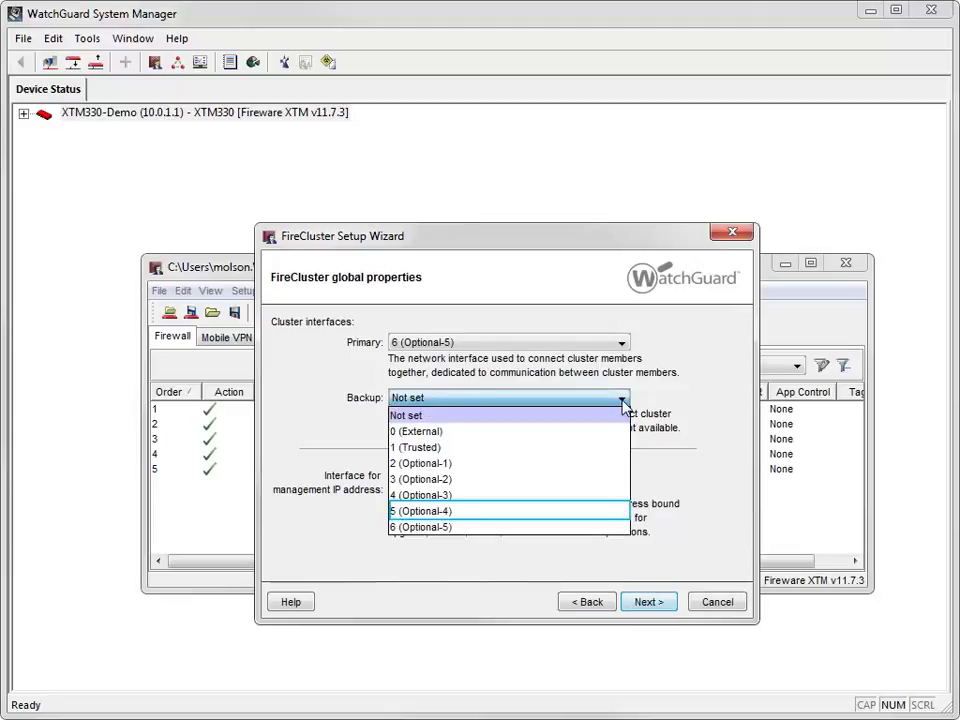
pyautogui.click(607, 511)
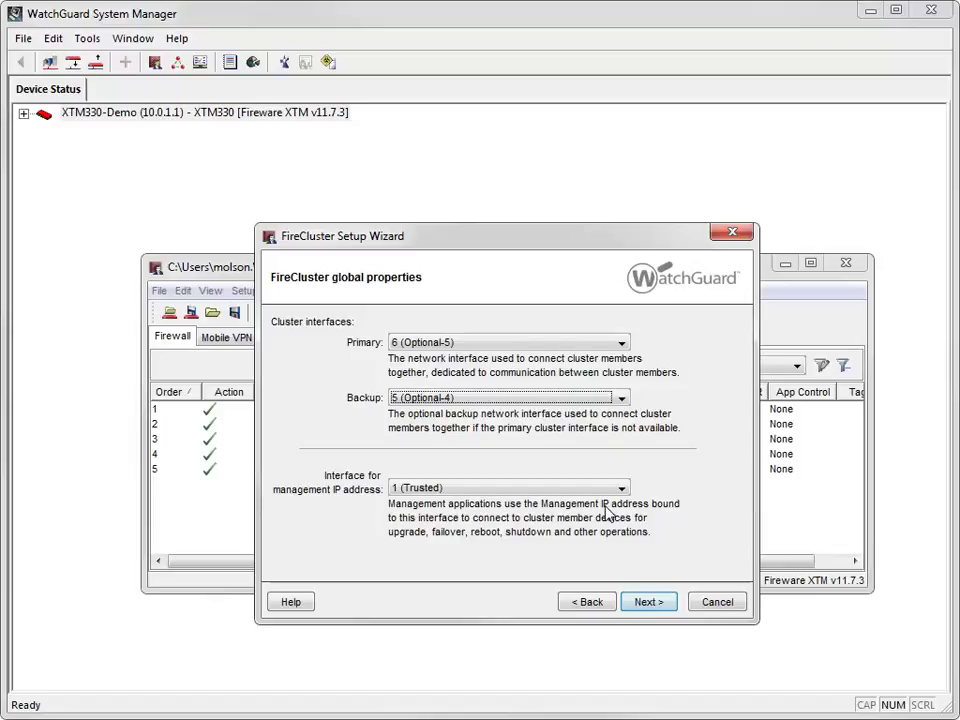
pyautogui.click(645, 604)
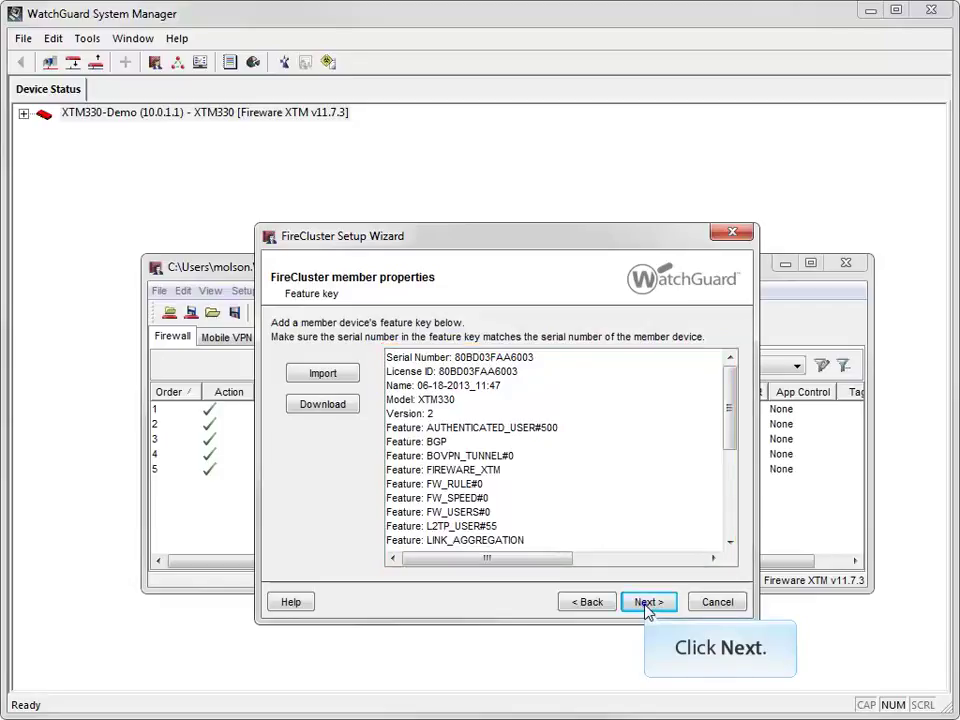
# Accept the first member's feature key, name Member1 and serial number.
pyautogui.click(645, 604)
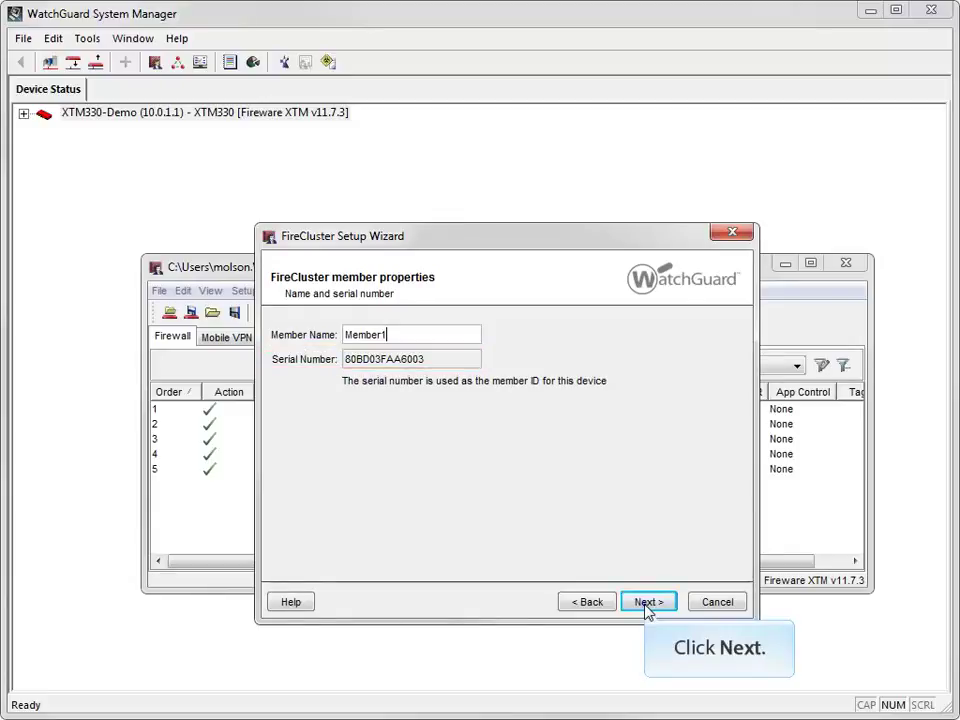
pyautogui.click(647, 603)
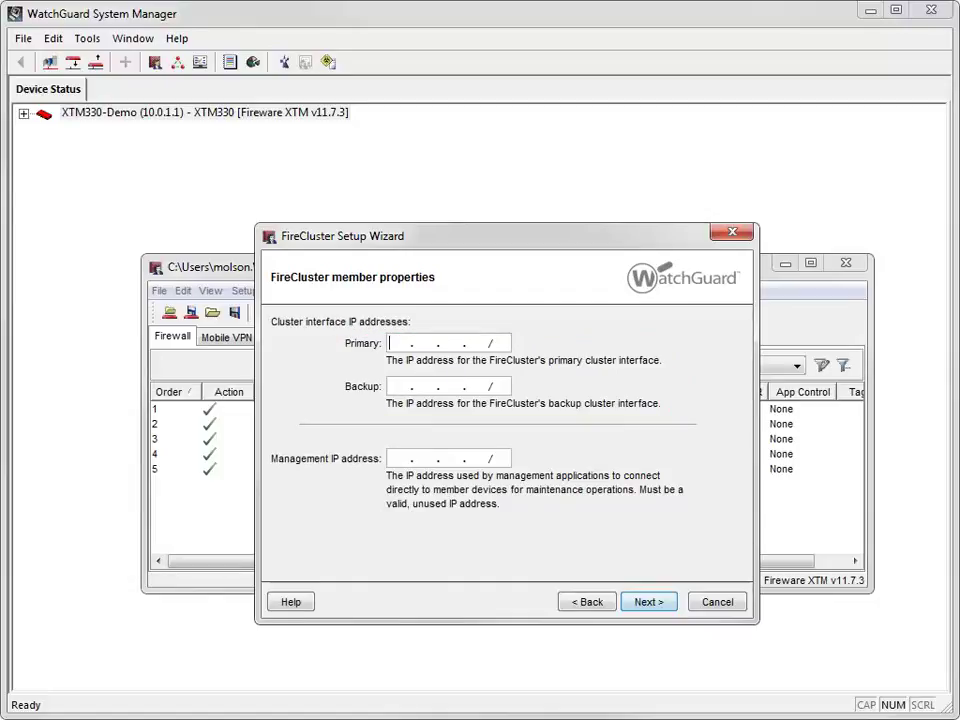
# Enter Member1 addresses: primary 10.10.6.1/24, backup 10.10.5.1/24, management 10.10.1.1/24.
pyautogui.write('10. 10. 6 . 1 /24')
pyautogui.press('Tab')
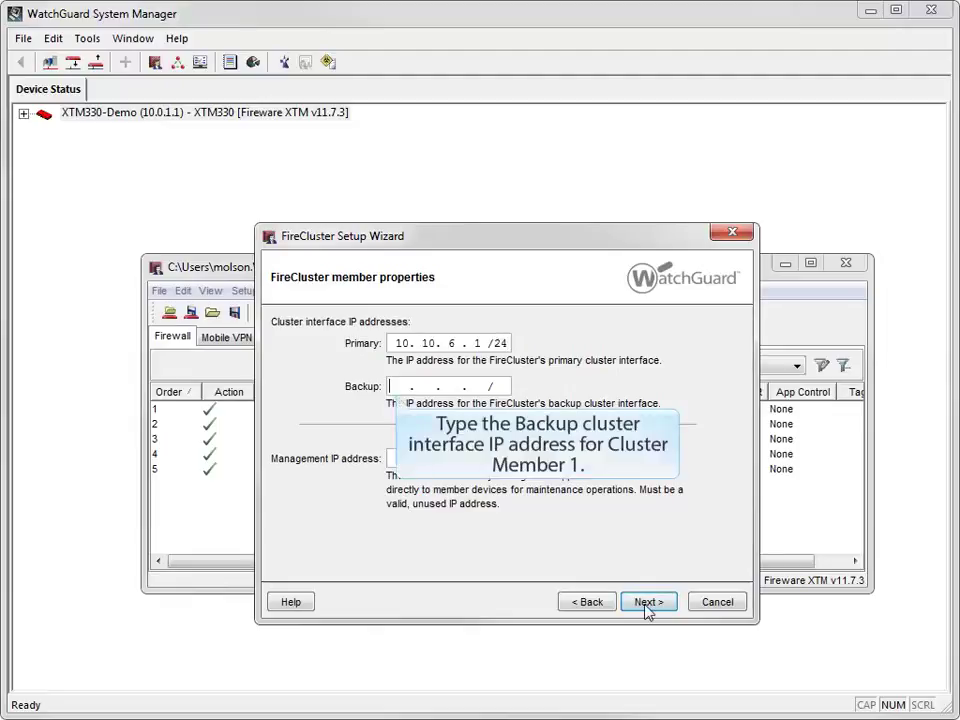
pyautogui.write('10. 10')
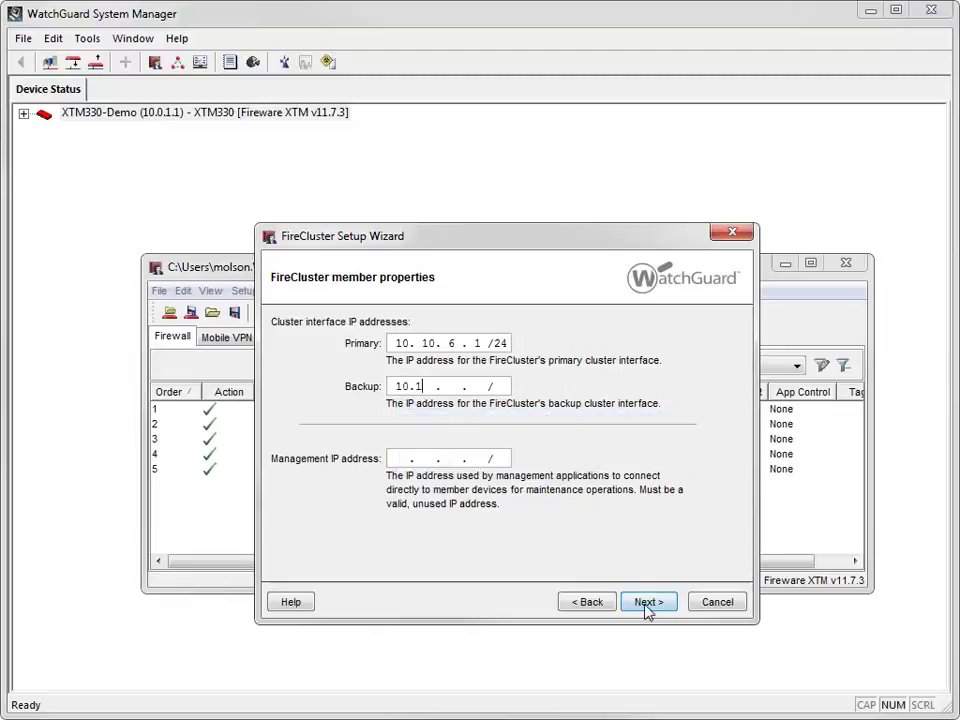
pyautogui.write('. 5 . 1 /24')
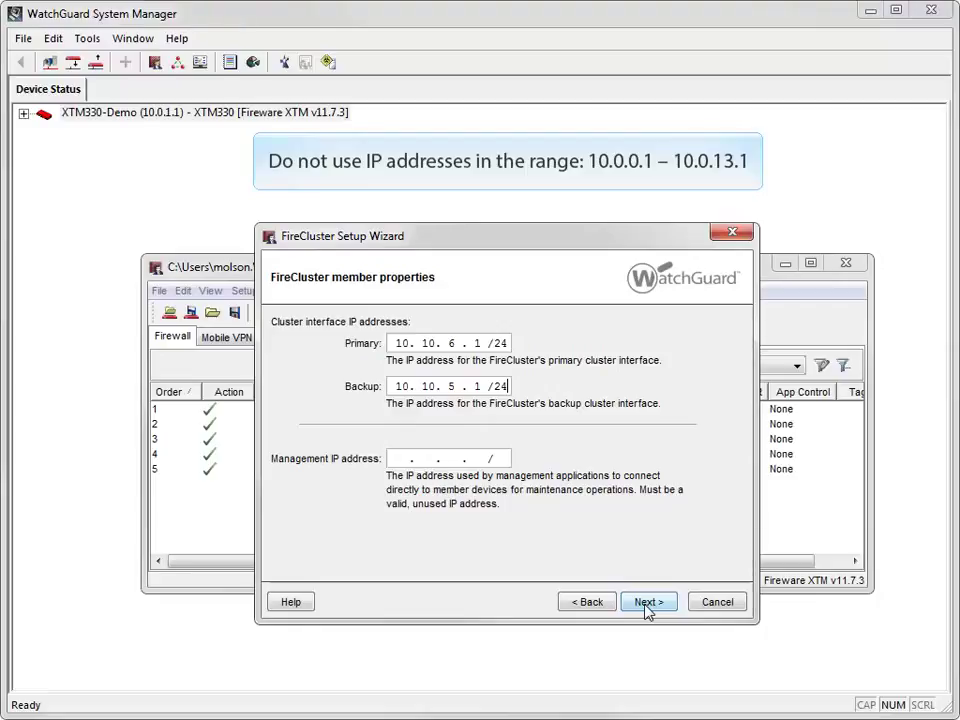
pyautogui.click(390, 458)
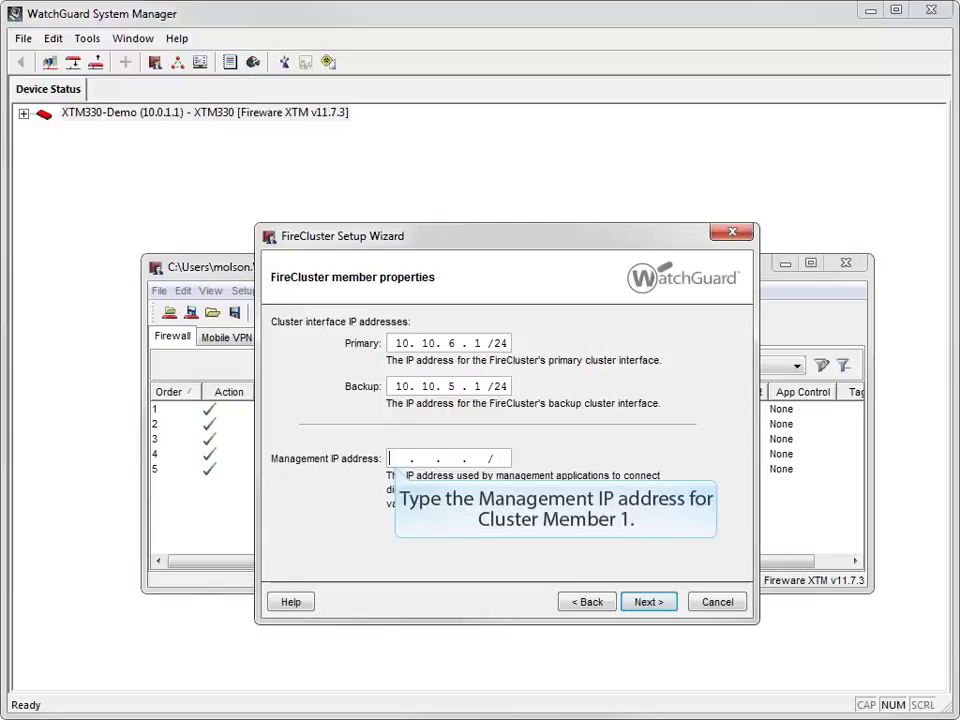
pyautogui.write('10. 10. 1 . ')
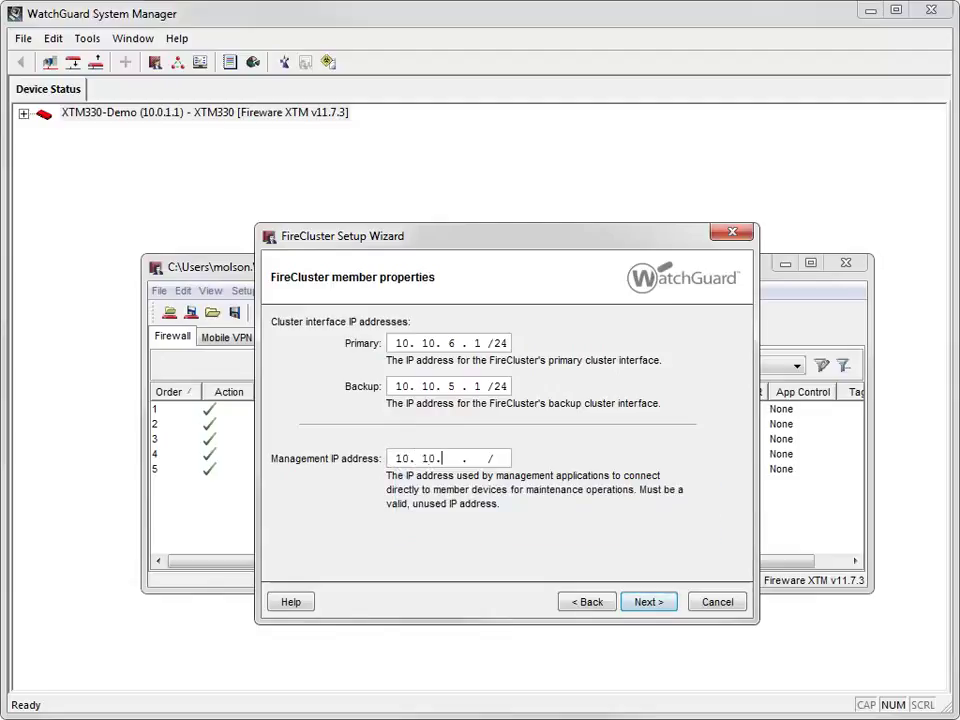
pyautogui.write('1 /24')
pyautogui.click(646, 603)
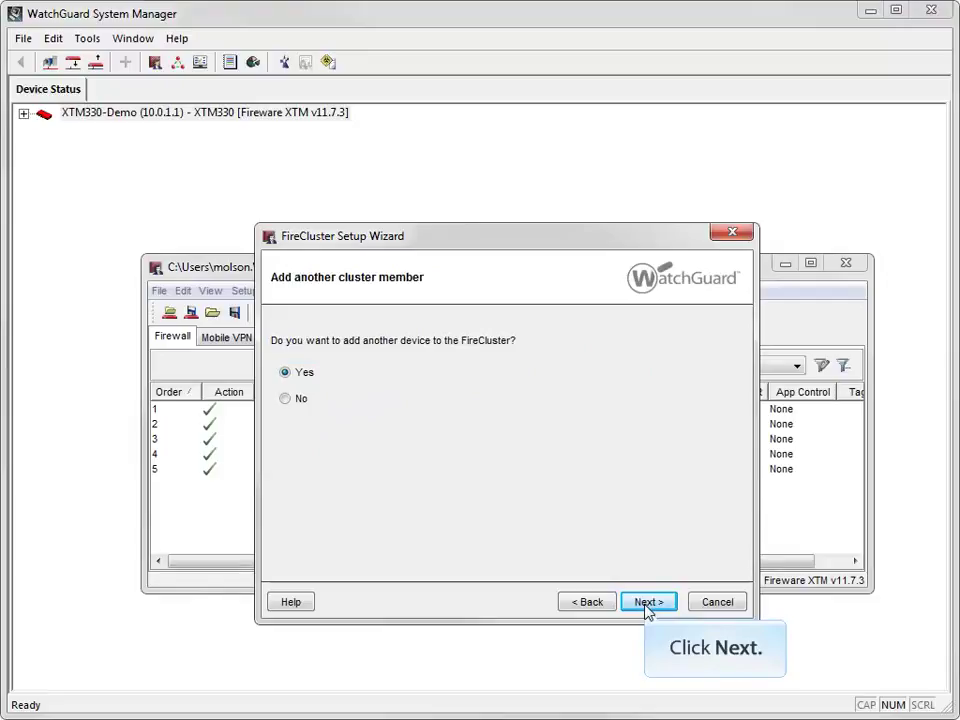
# Add a second member by pasting its imported XTM330 feature key and keeping the name Member2.
pyautogui.click(646, 604)
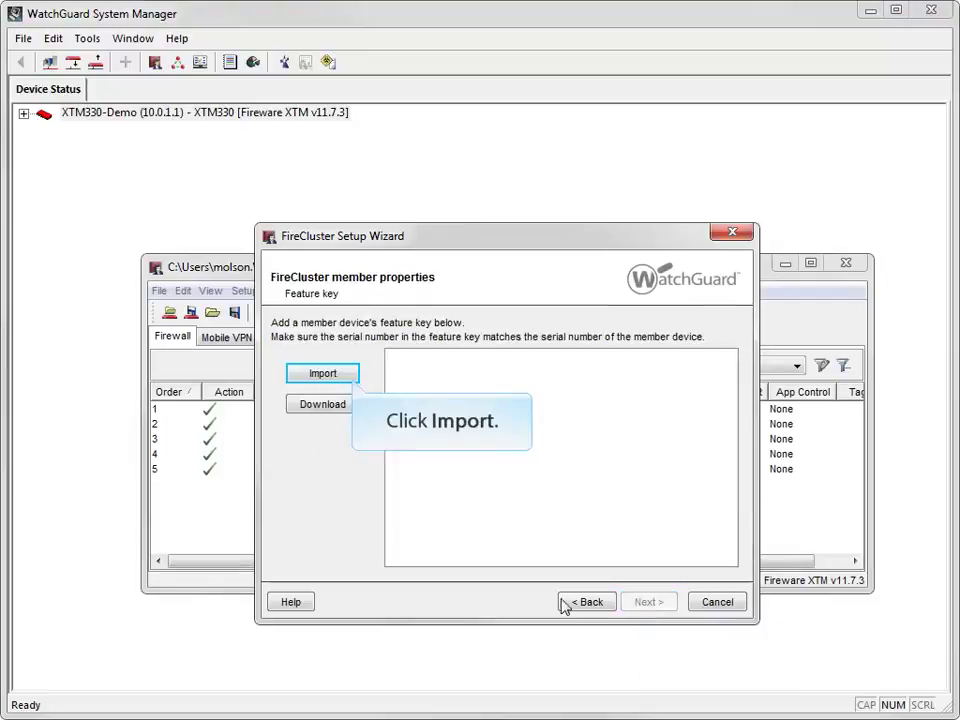
pyautogui.click(348, 377)
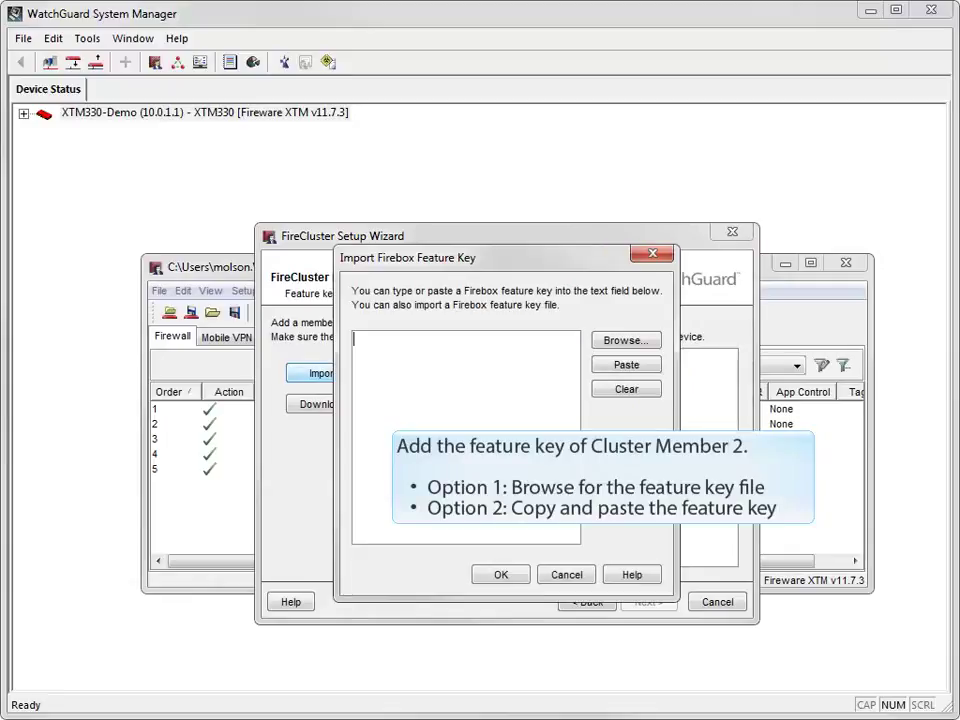
pyautogui.hotkey('ctrl', 'v')
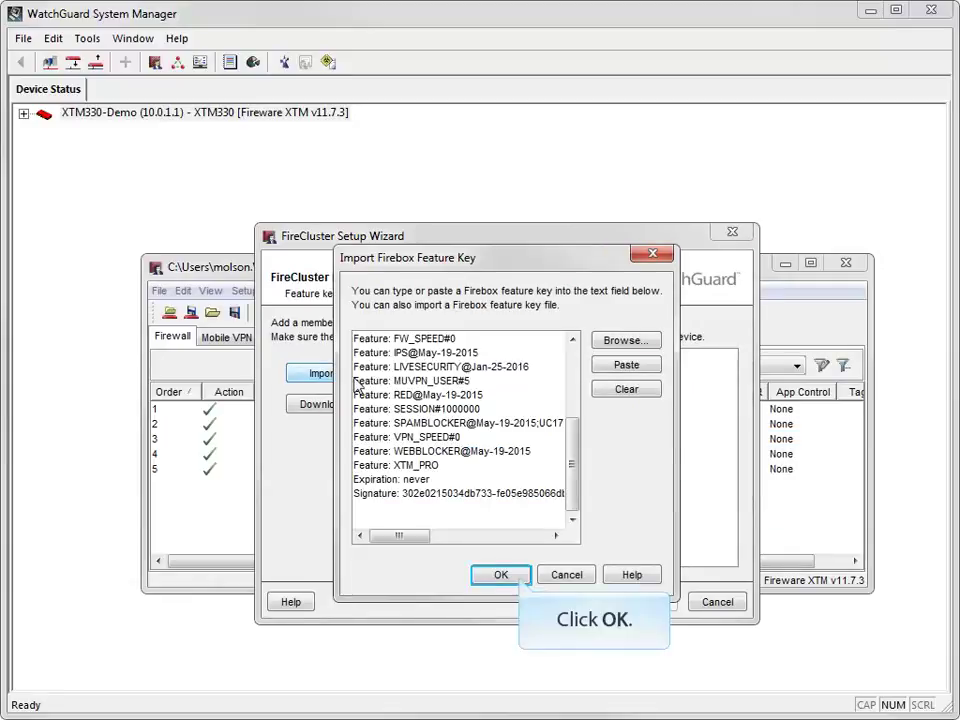
pyautogui.click(520, 578)
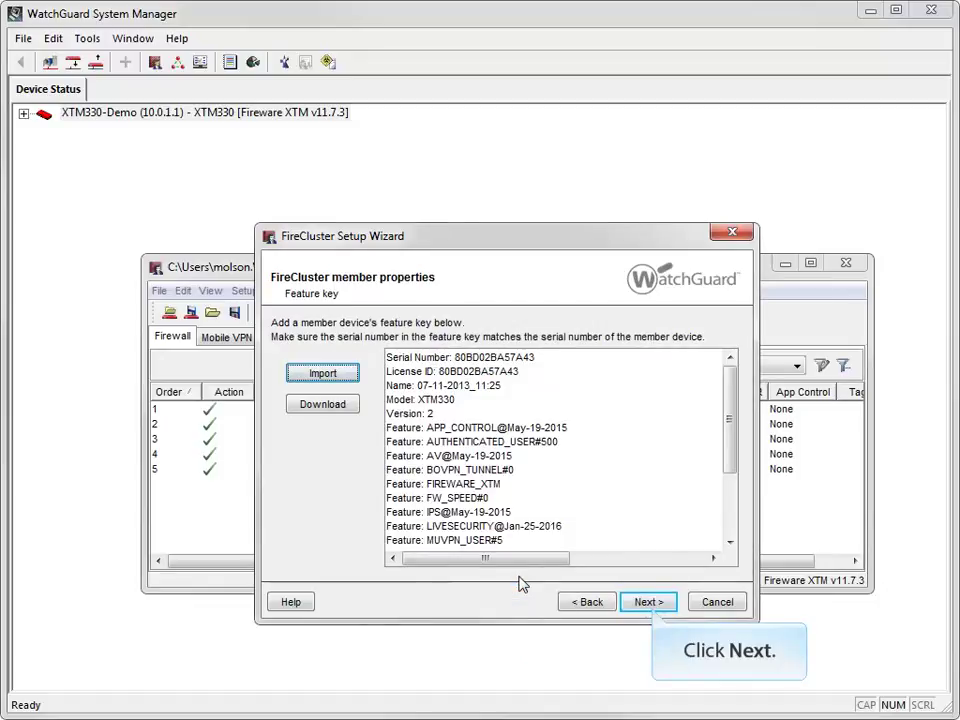
pyautogui.click(650, 604)
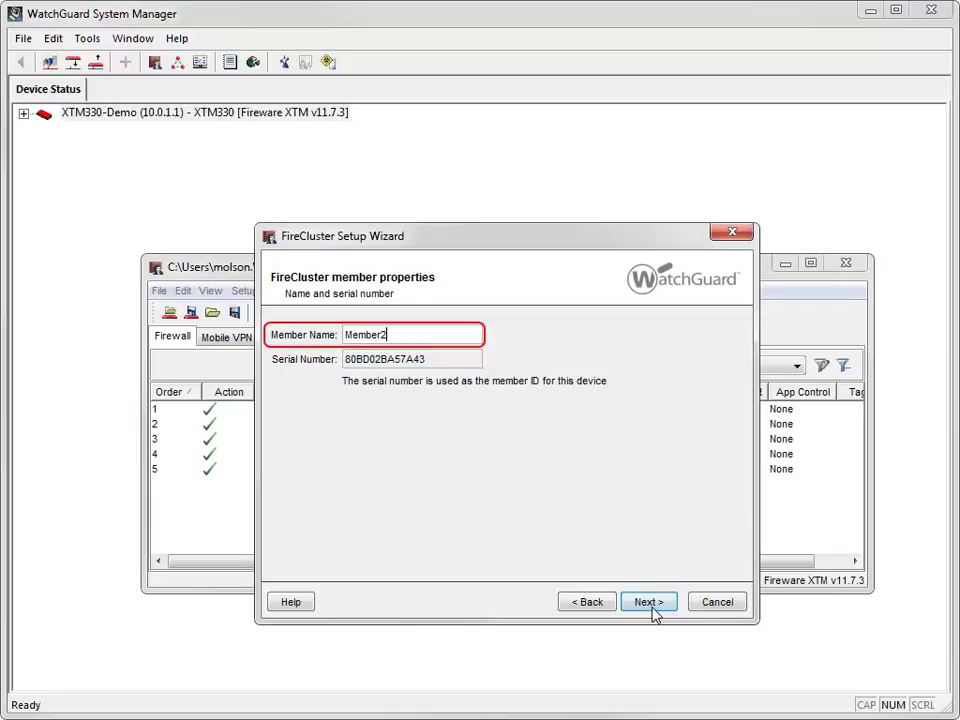
pyautogui.click(650, 604)
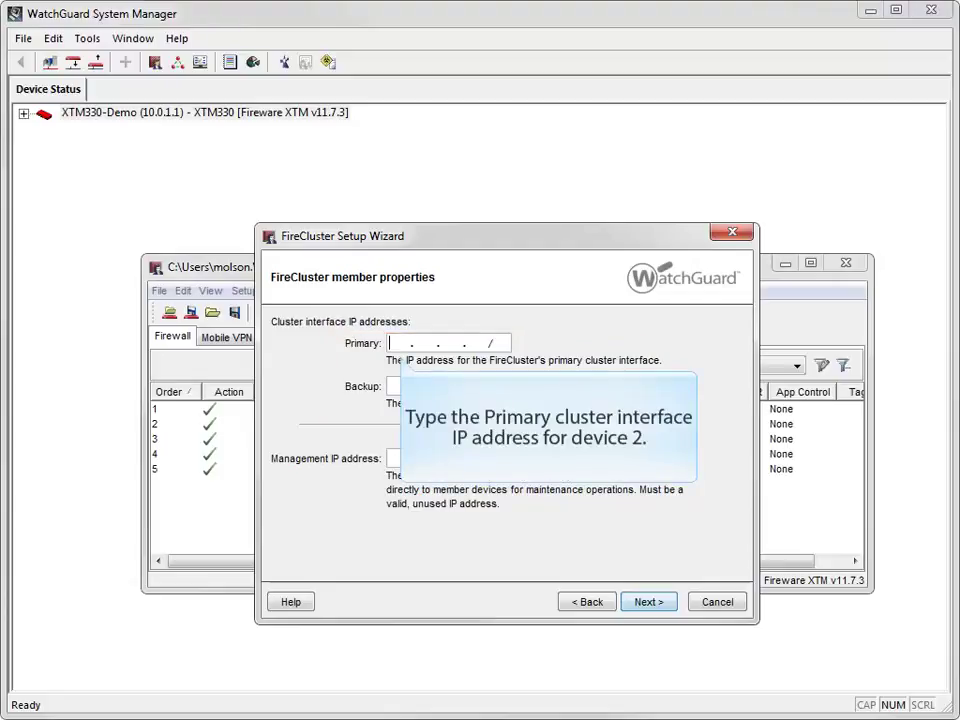
# Enter Member2 addresses 10.10.6.2/24, 10.10.5.2/24 and 10.10.1.2/24, then continue.
pyautogui.write('10. 1')
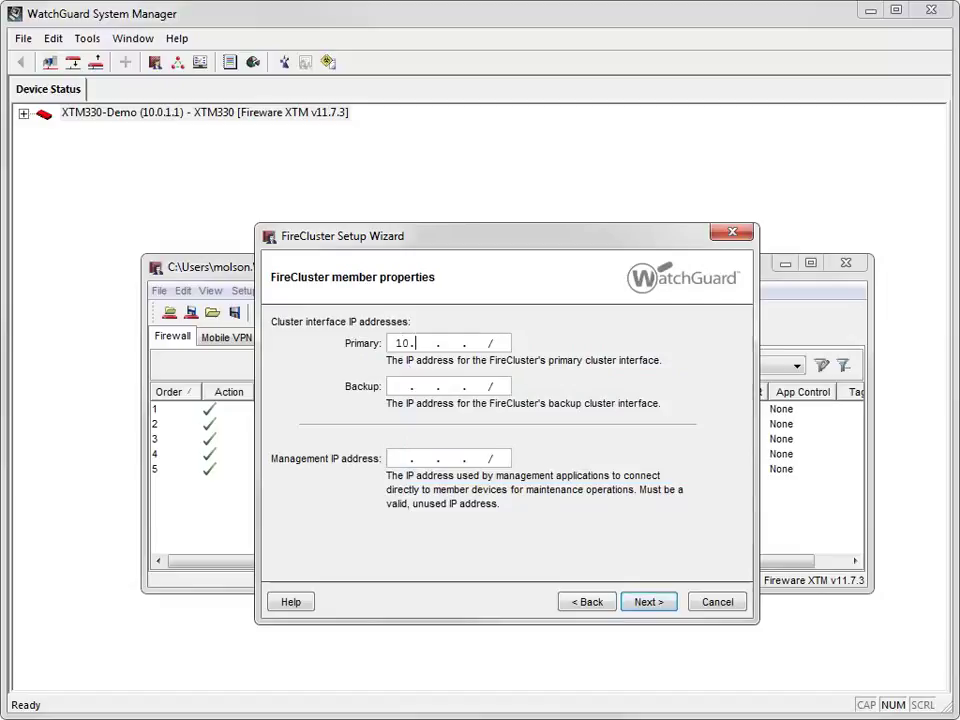
pyautogui.write('0. 6 . 2 /24')
pyautogui.press('Tab')
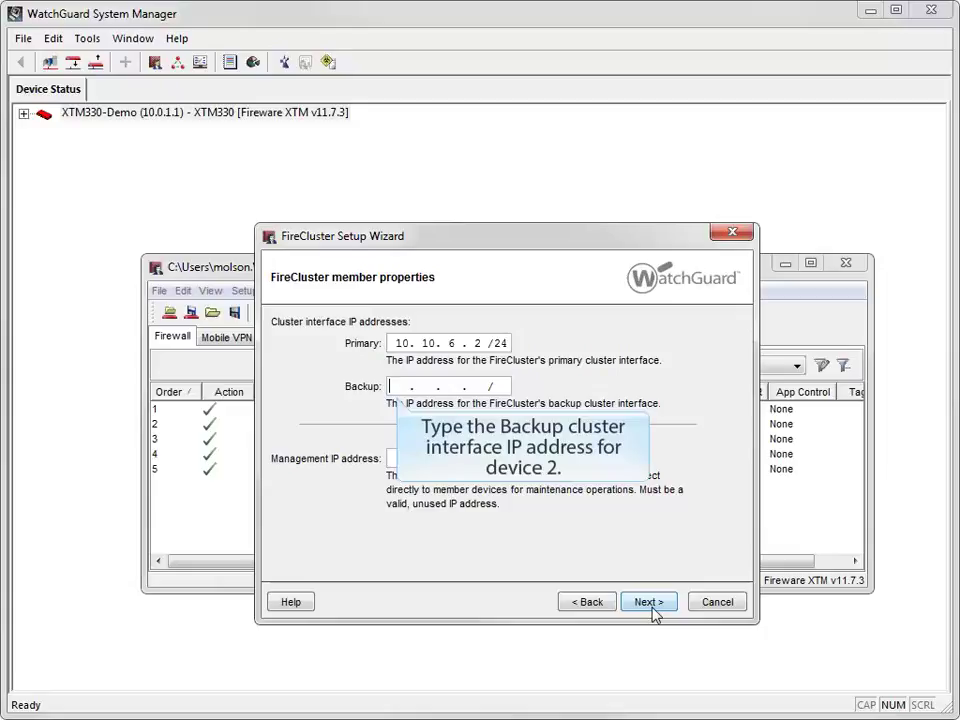
pyautogui.write('1')
pyautogui.write('10. 5 . ')
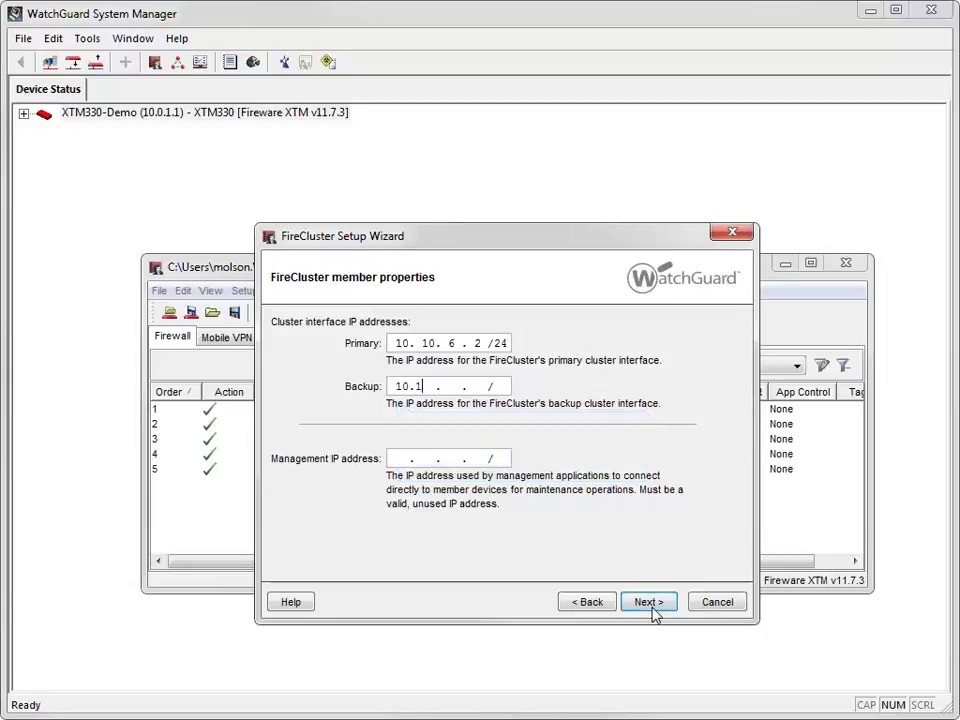
pyautogui.write('2 /24')
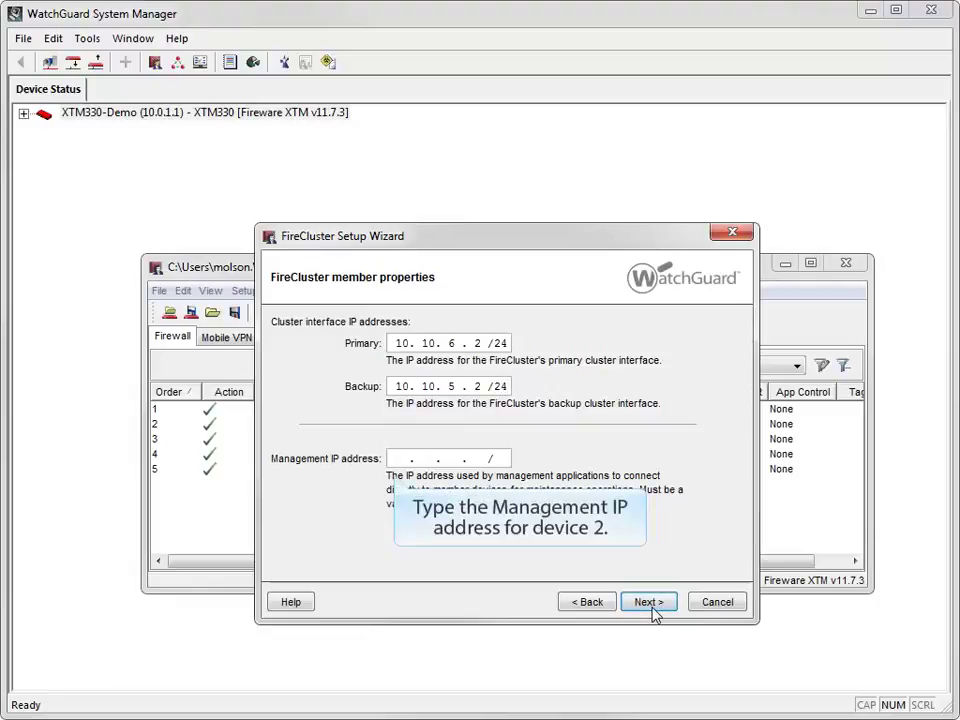
pyautogui.press('Tab')
pyautogui.write('10. 10')
pyautogui.write('. 1 . 2 /2')
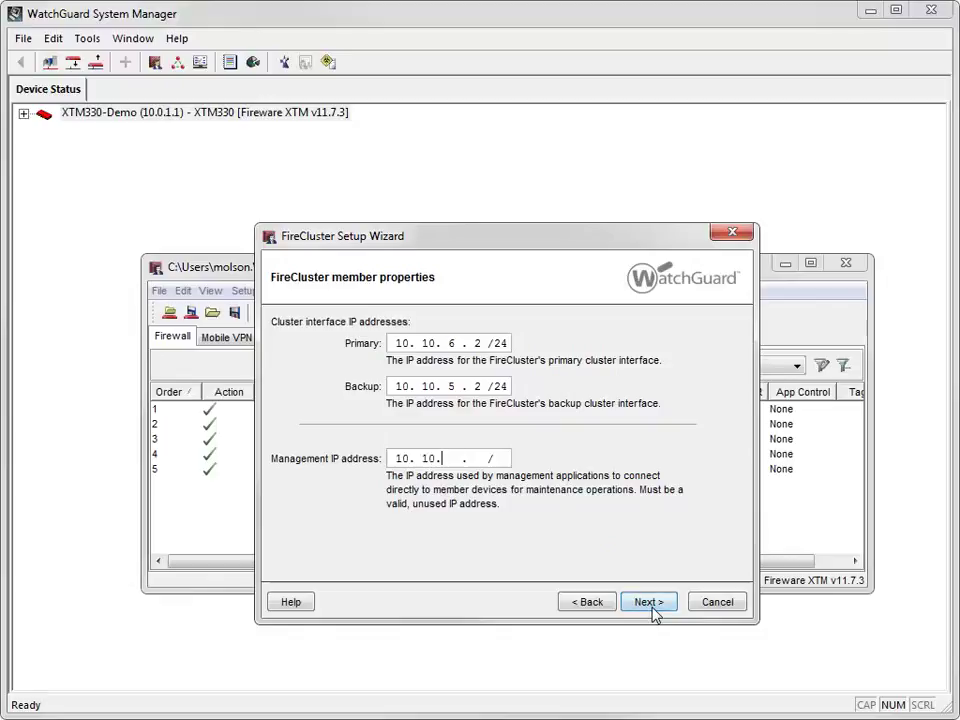
pyautogui.write('4')
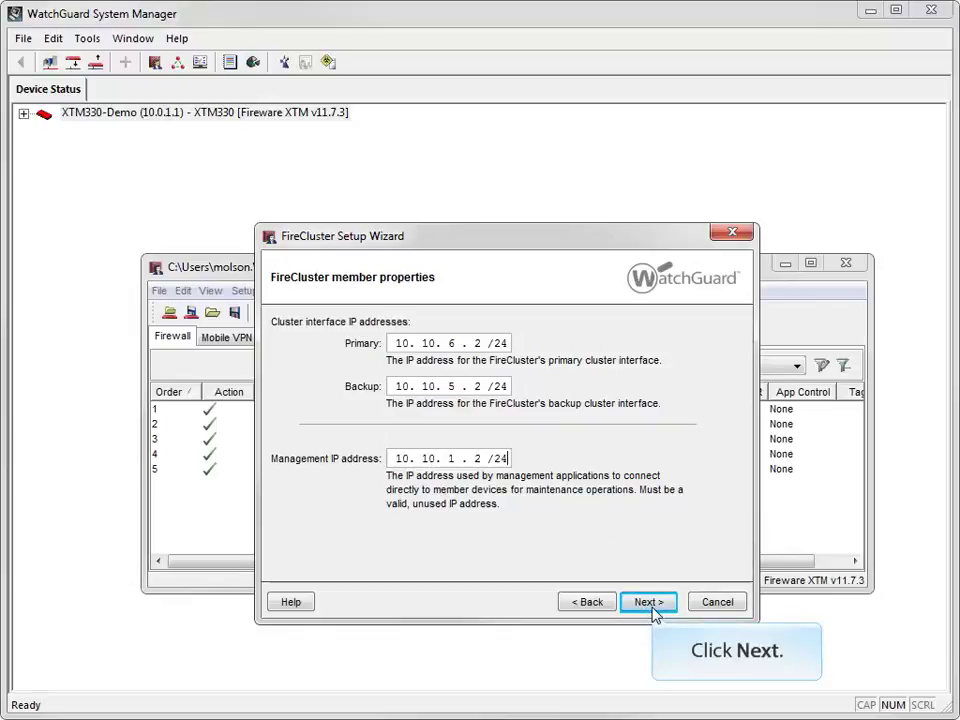
pyautogui.click(650, 604)
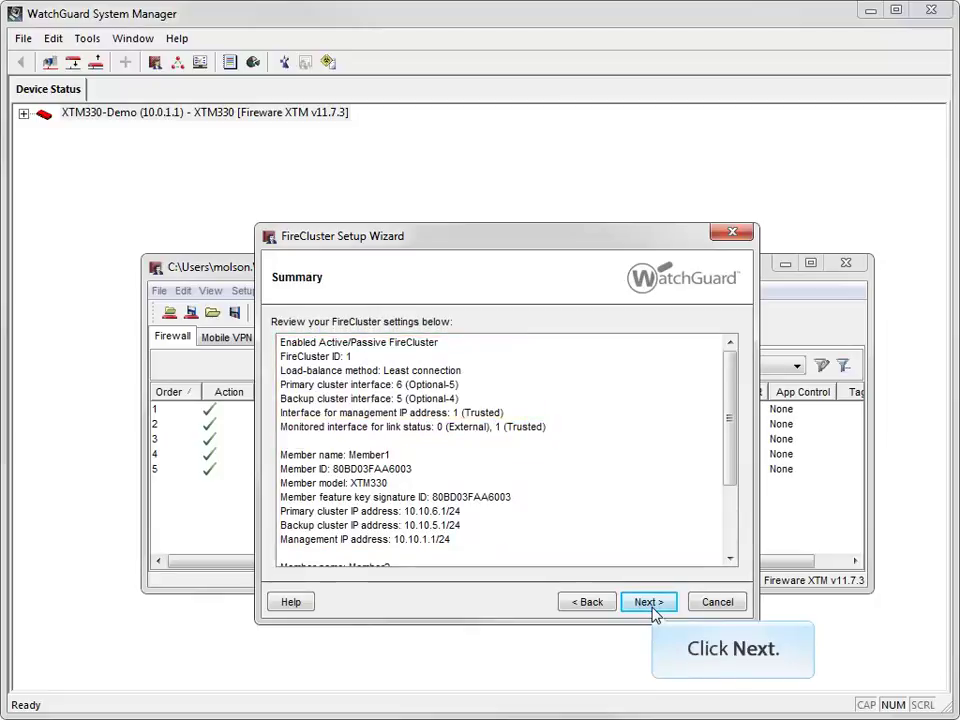
# Pass the Summary page, finish the wizard, and confirm the FireCluster Configuration dialog.
pyautogui.click(649, 603)
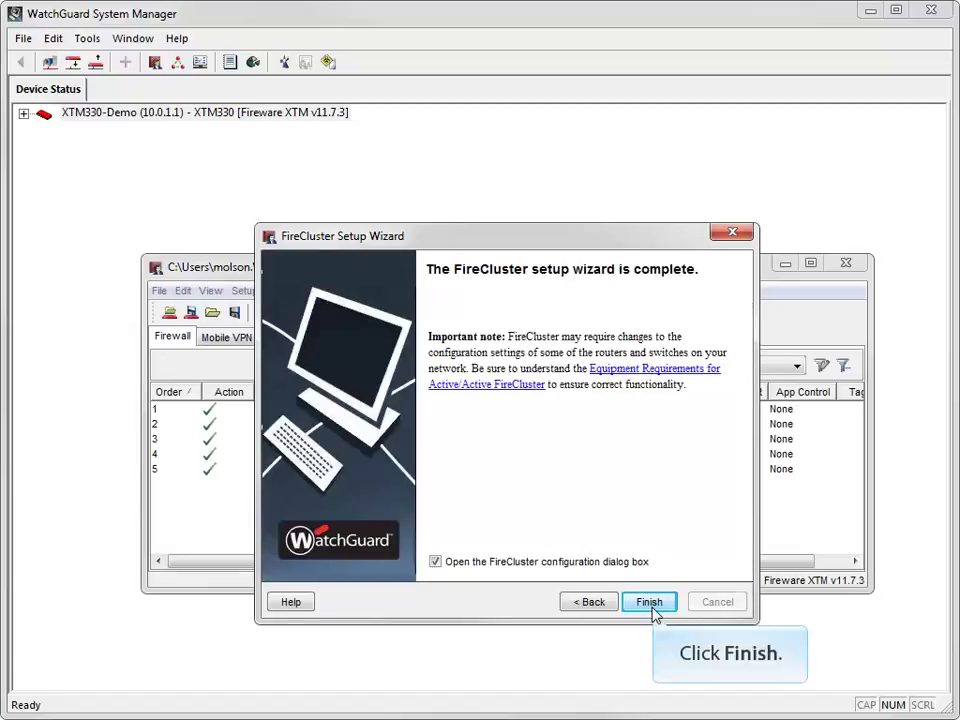
pyautogui.click(650, 603)
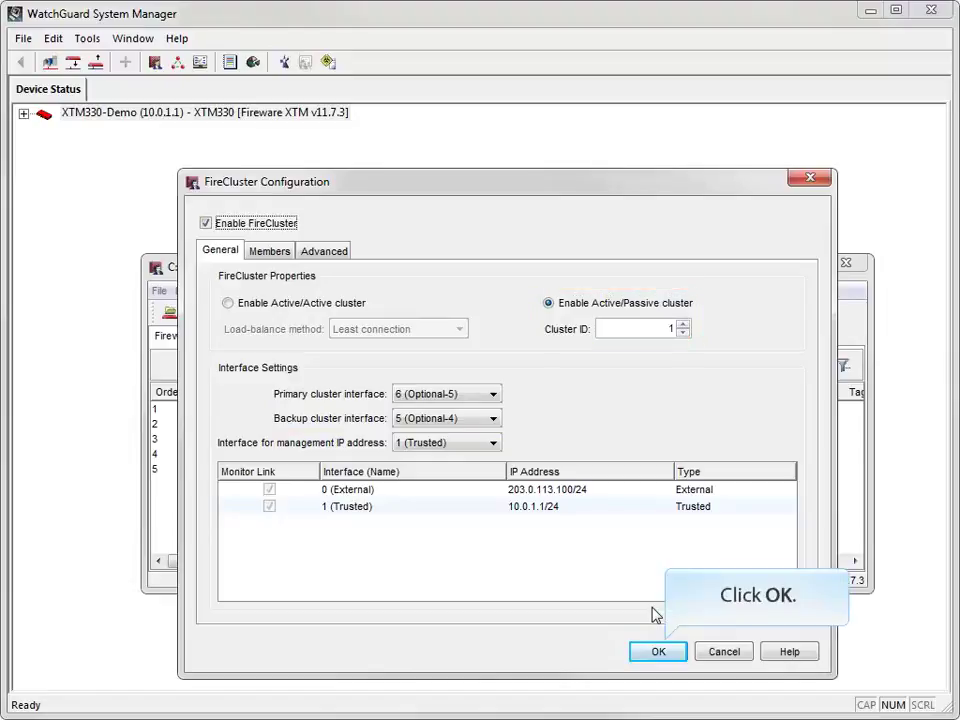
pyautogui.click(666, 651)
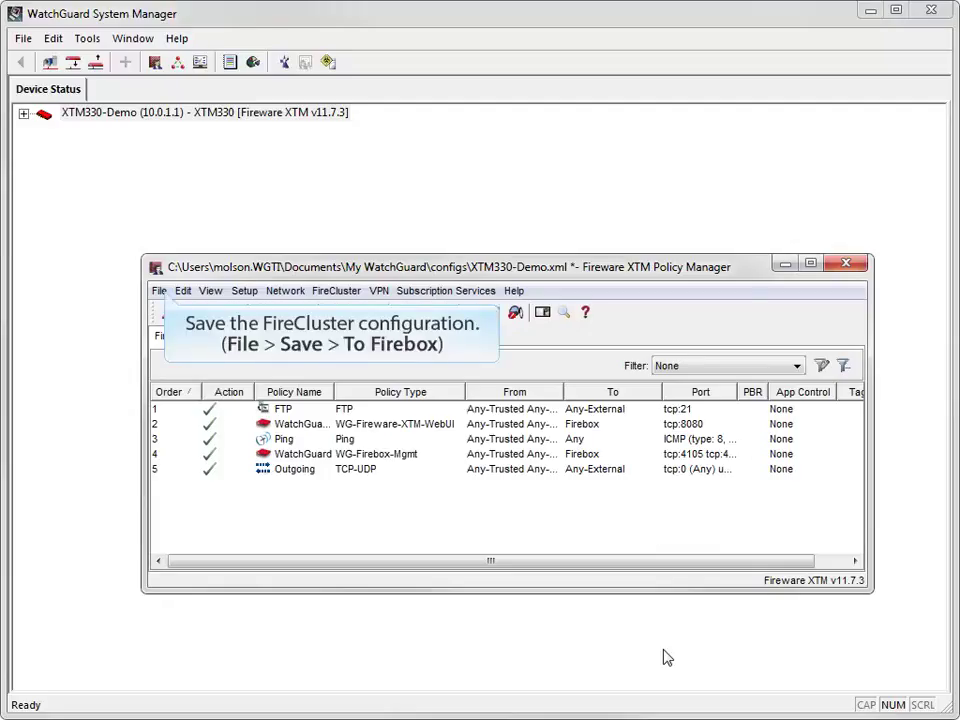
# Save the configuration to the Firebox at 10.0.1.1 using the configuration passphrase.
pyautogui.click(160, 291)
pyautogui.moveTo(270, 357)
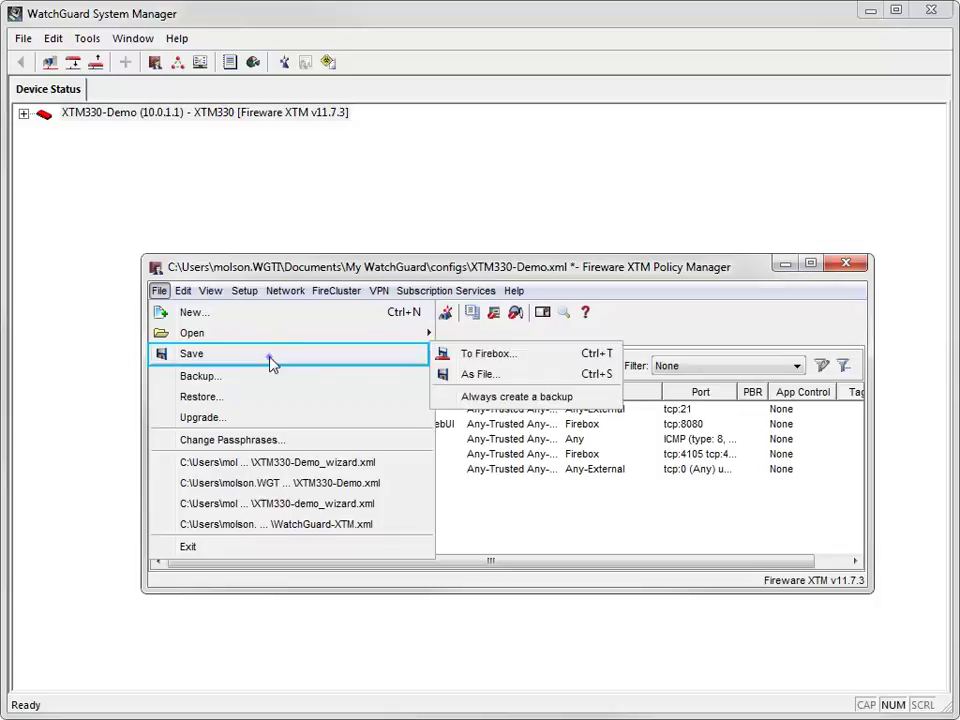
pyautogui.click(467, 356)
pyautogui.write('••••')
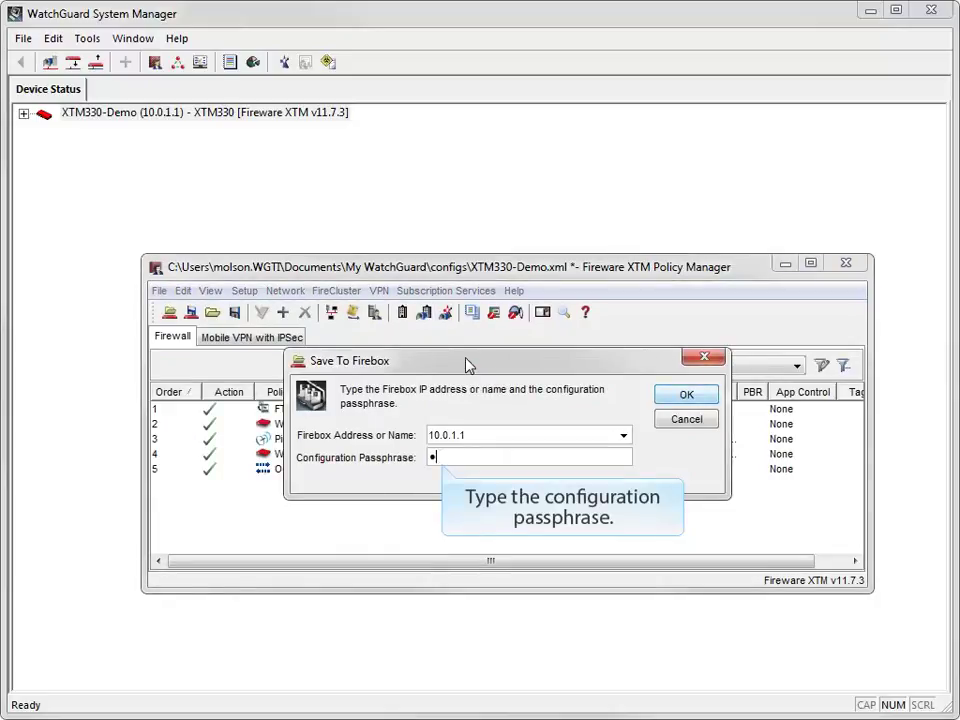
pyautogui.write('••••')
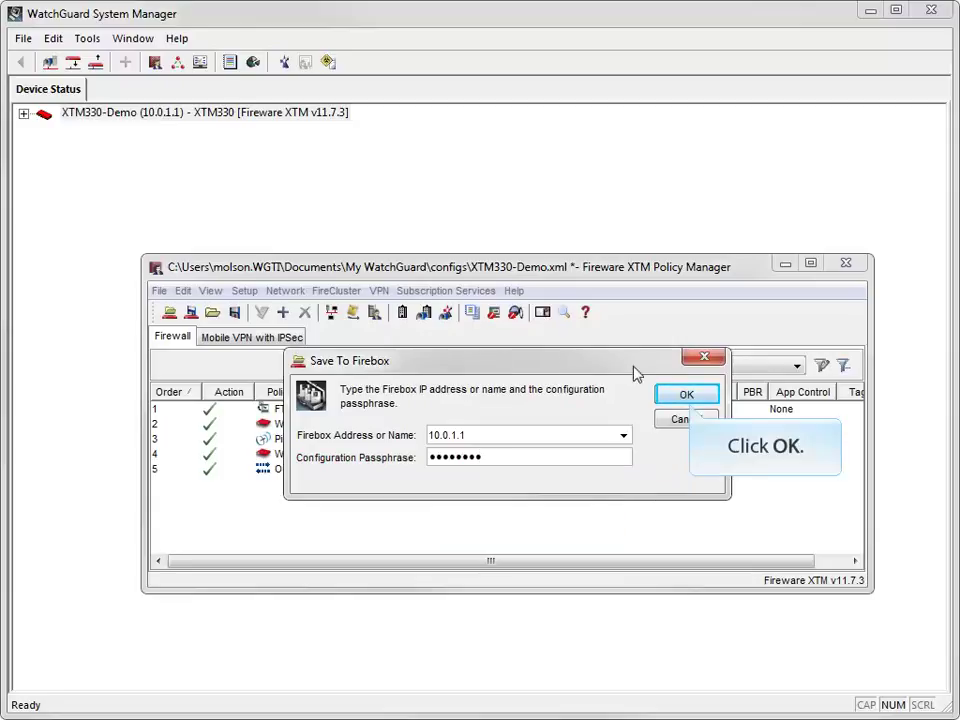
pyautogui.click(688, 395)
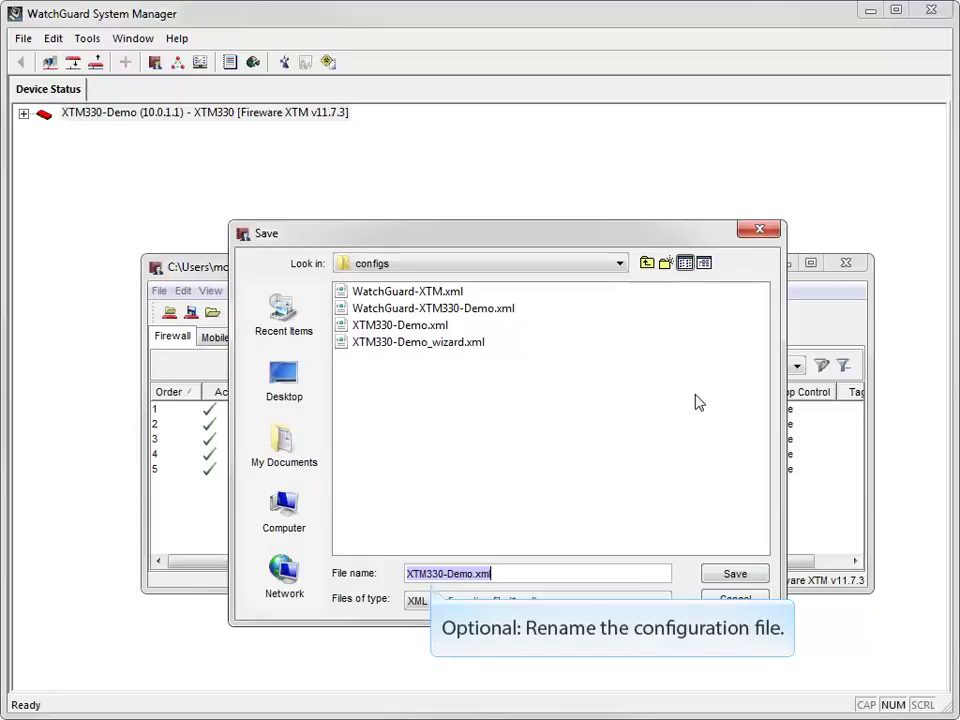
# Overwrite the local XTM330-Demo.xml copy and acknowledge the successful save.
pyautogui.click(735, 575)
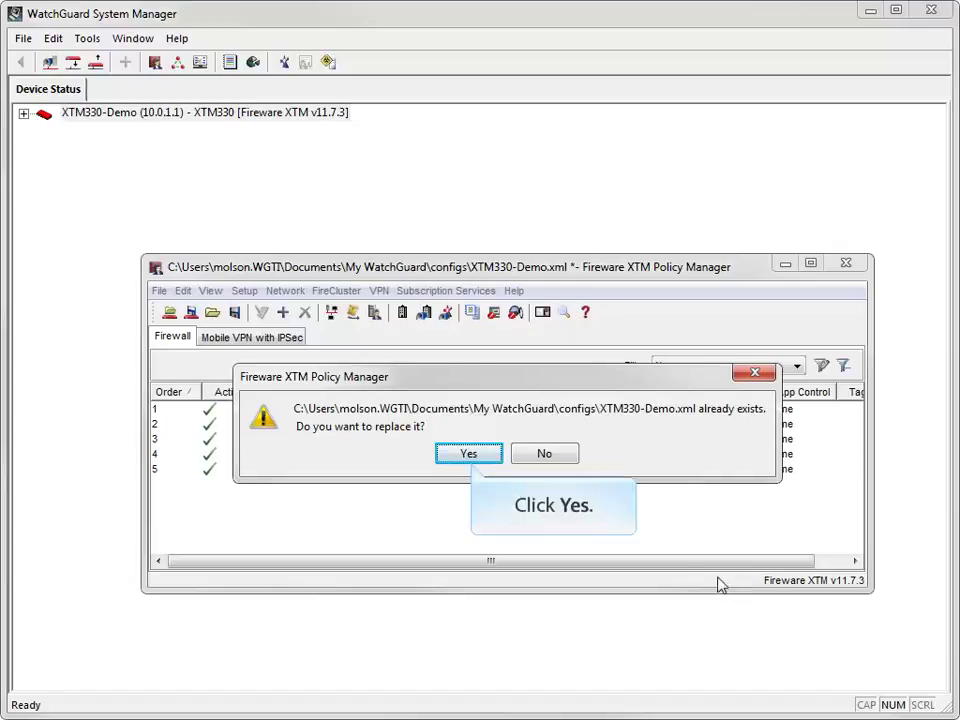
pyautogui.click(463, 453)
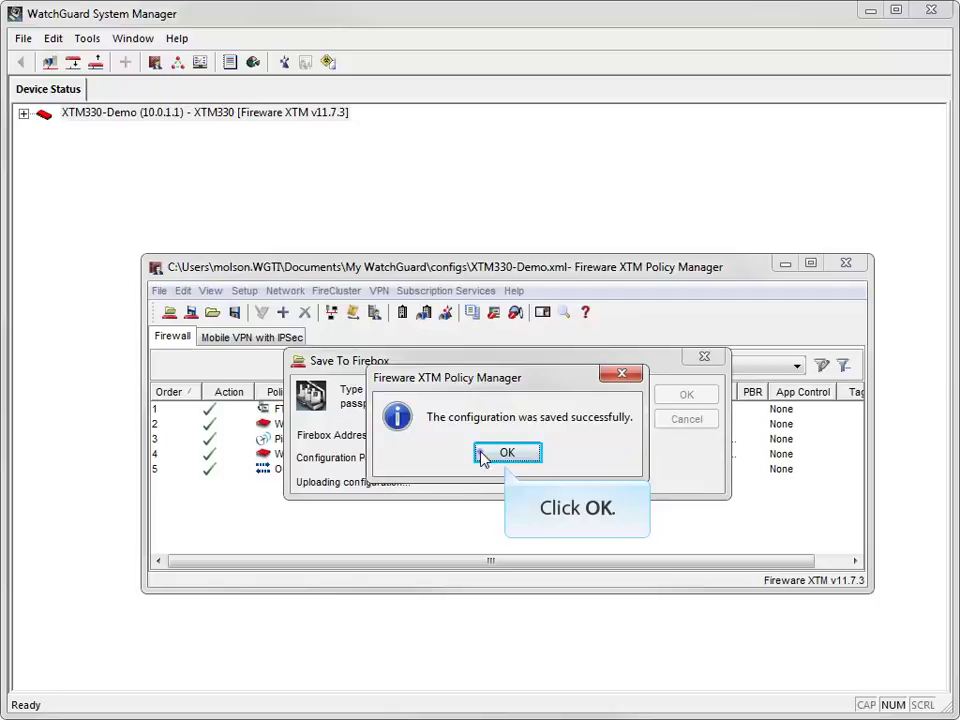
pyautogui.click(507, 453)
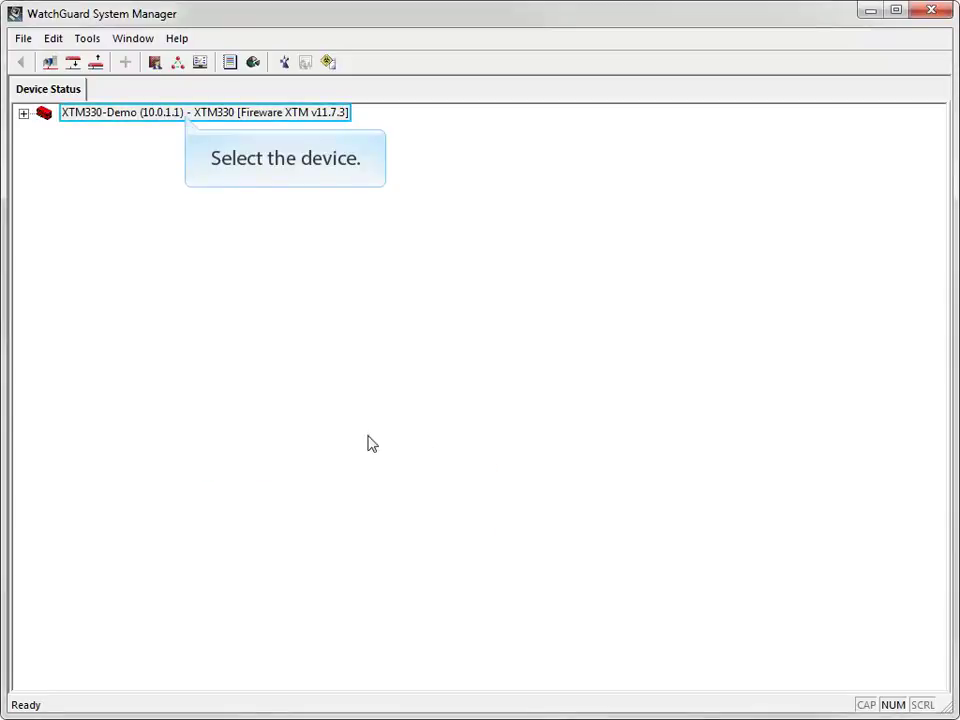
# Launch Firebox System Manager for the XTM330-Demo device.
pyautogui.click(186, 117)
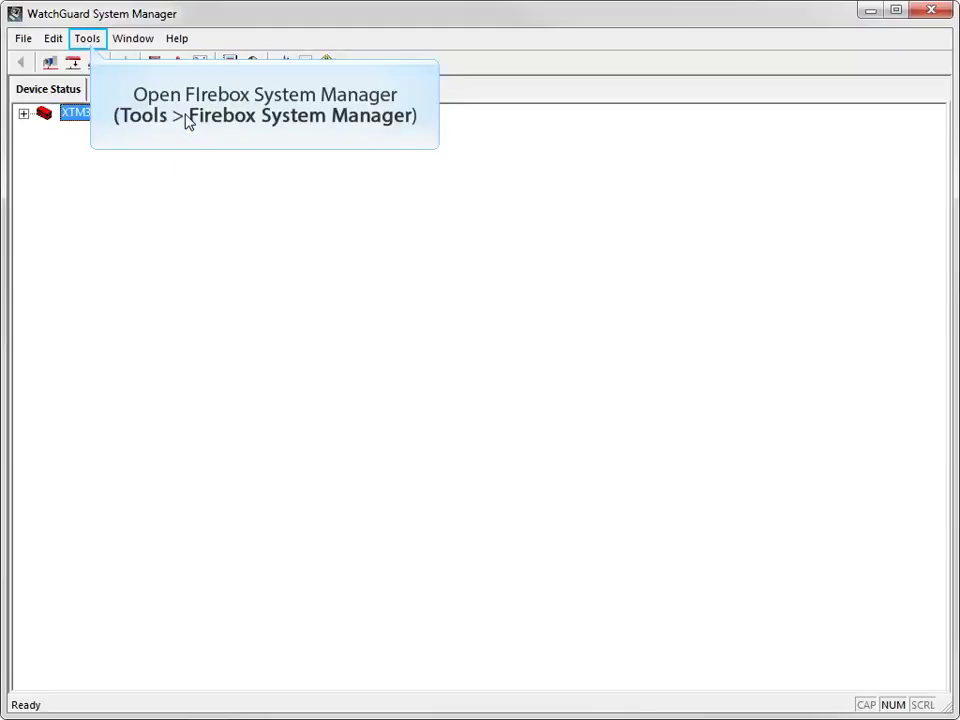
pyautogui.click(90, 46)
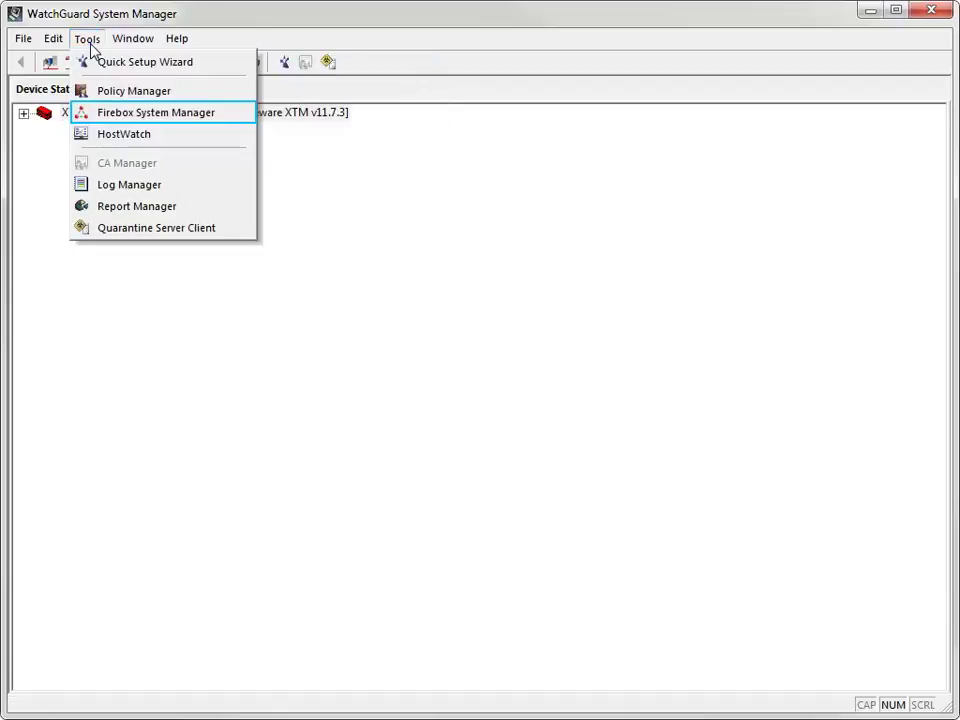
pyautogui.click(93, 117)
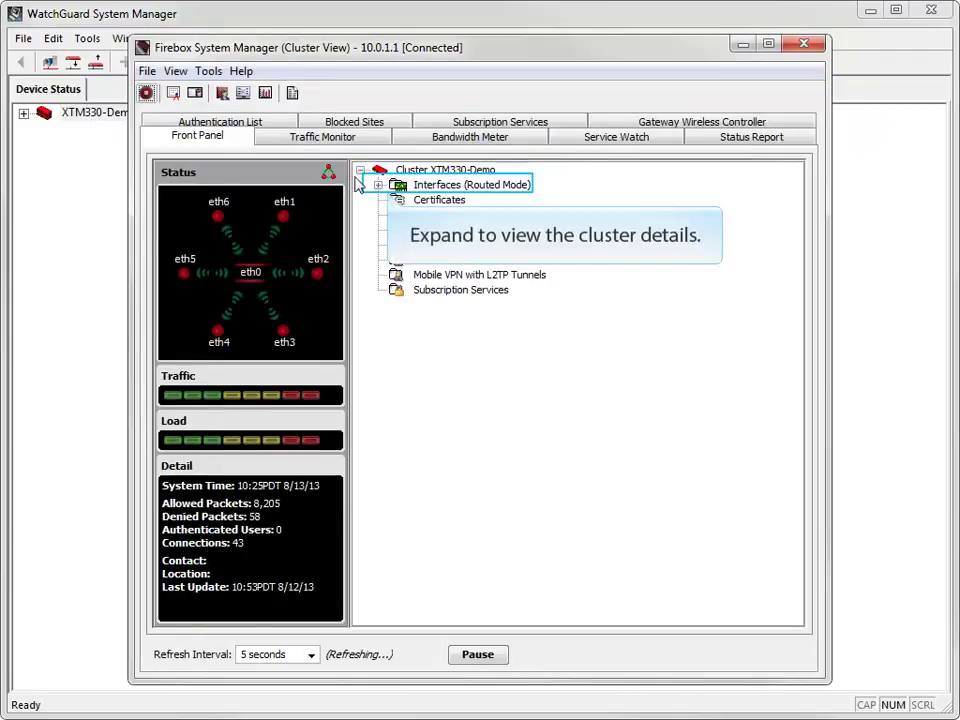
# Expand the Cluster node and the Member1 and Member2 details.
pyautogui.click(378, 185)
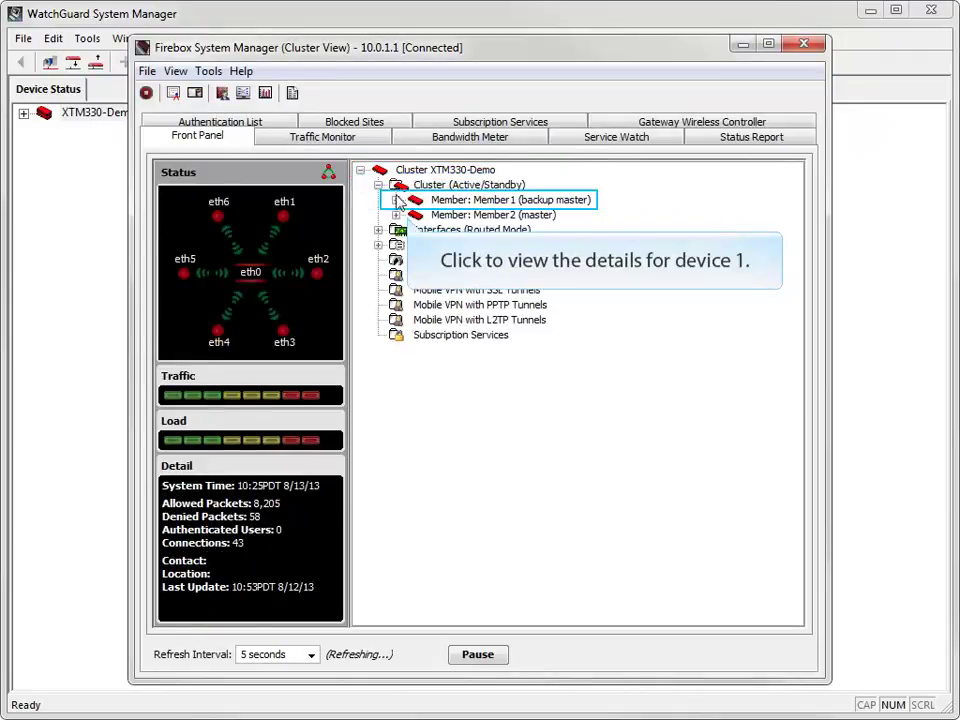
pyautogui.click(396, 200)
pyautogui.click(396, 305)
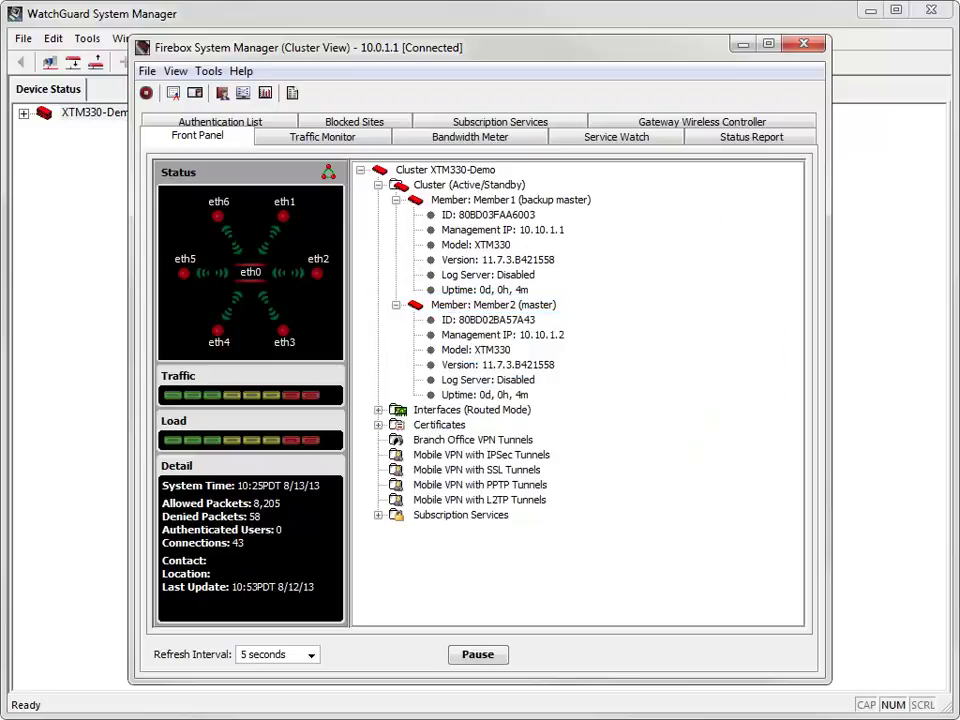